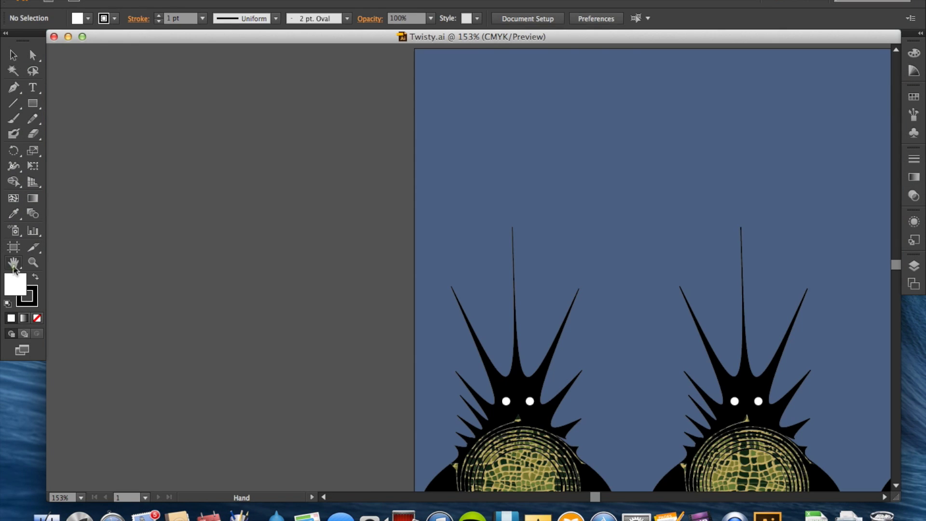
# Step: Examine the edges of the middle creature's spiral pattern in Twisty.ai at up to 6400% magnification, finishing with the whole artboard in view
pyautogui.doubleClick(13, 264)
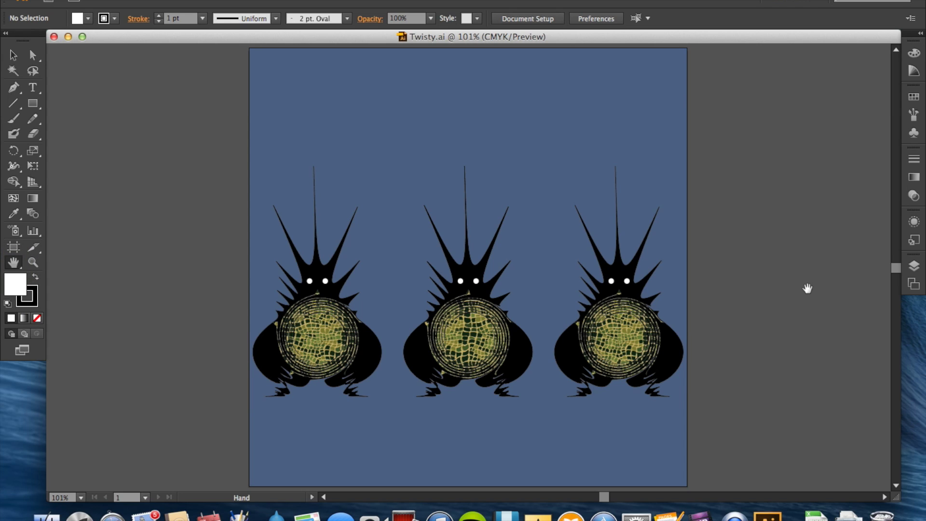
pyautogui.press('z')
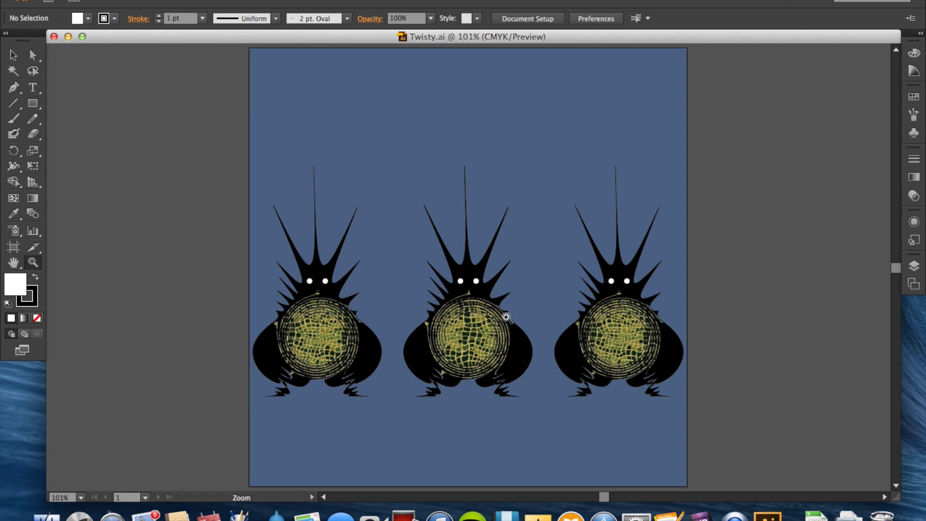
pyautogui.click(442, 344)
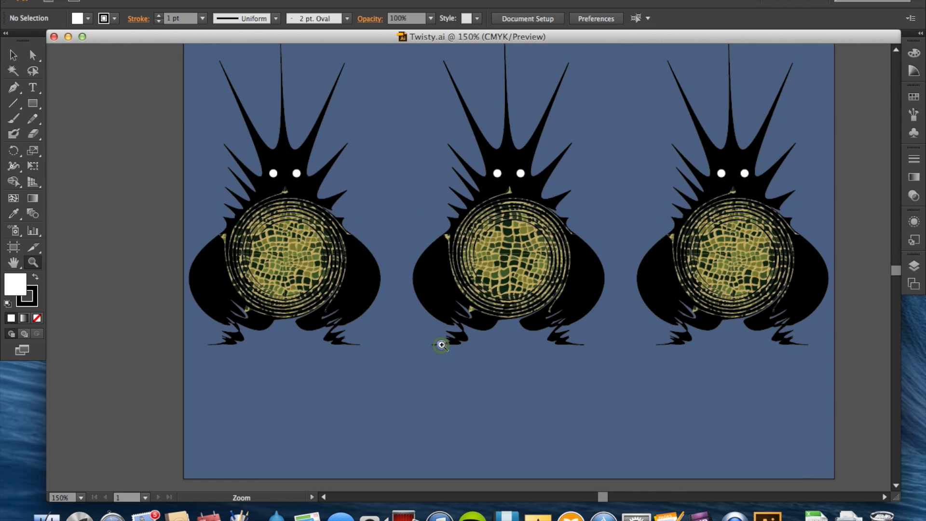
pyautogui.click(475, 280)
pyautogui.click(477, 281)
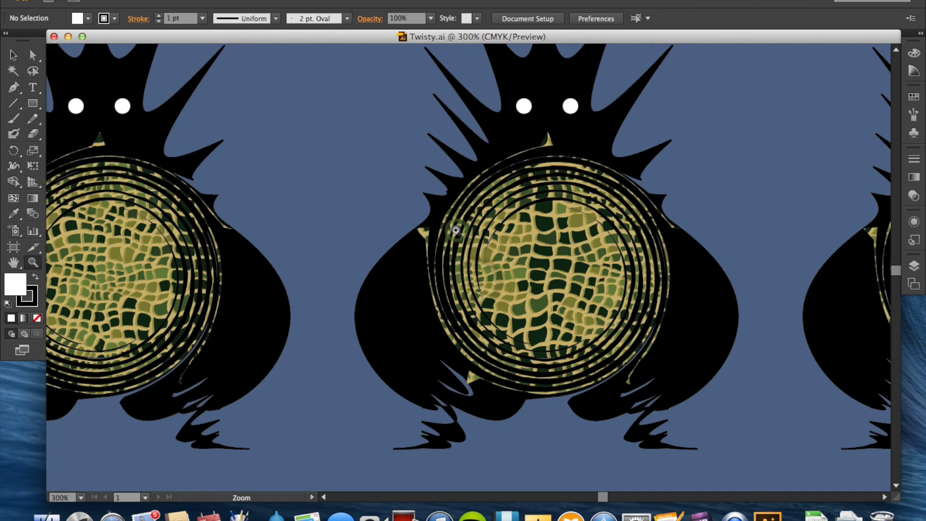
pyautogui.click(482, 250)
pyautogui.click(482, 250)
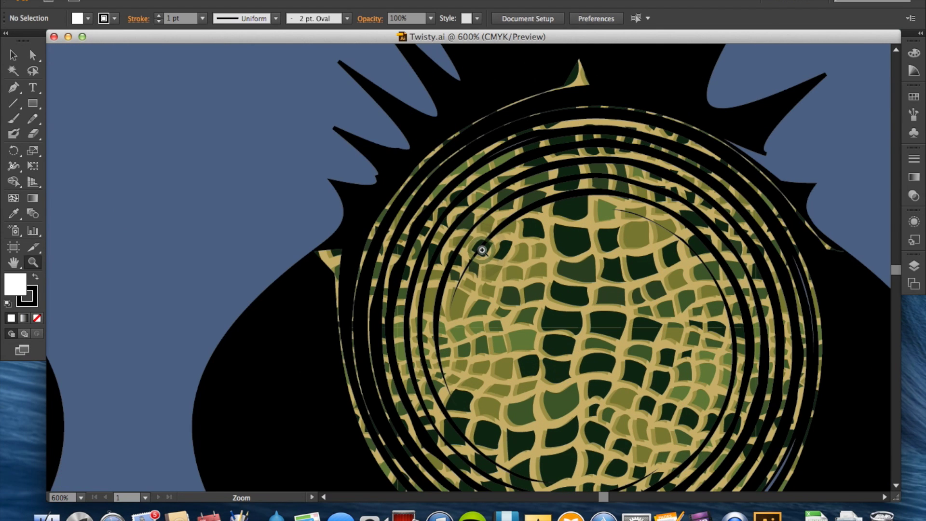
pyautogui.click(482, 250)
pyautogui.click(483, 250)
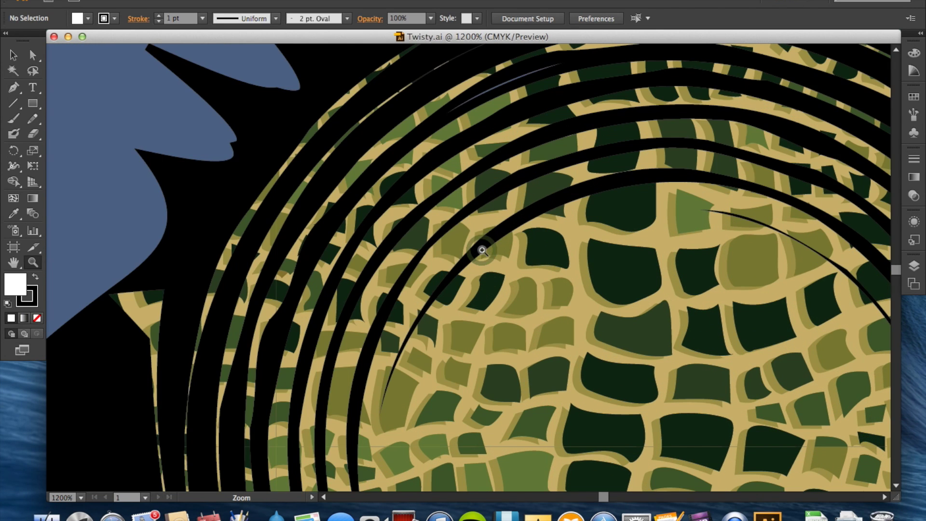
pyautogui.click(482, 250)
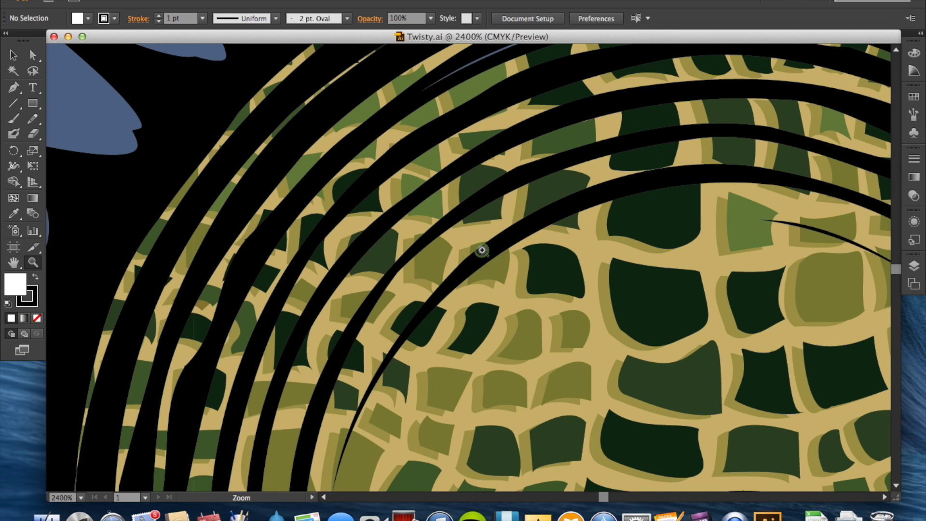
pyautogui.click(482, 250)
pyautogui.click(482, 250)
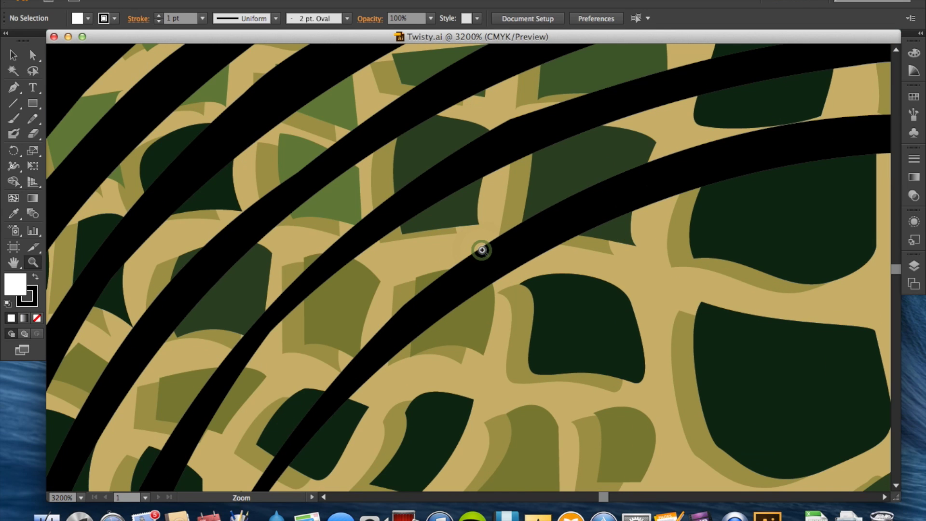
pyautogui.click(414, 228)
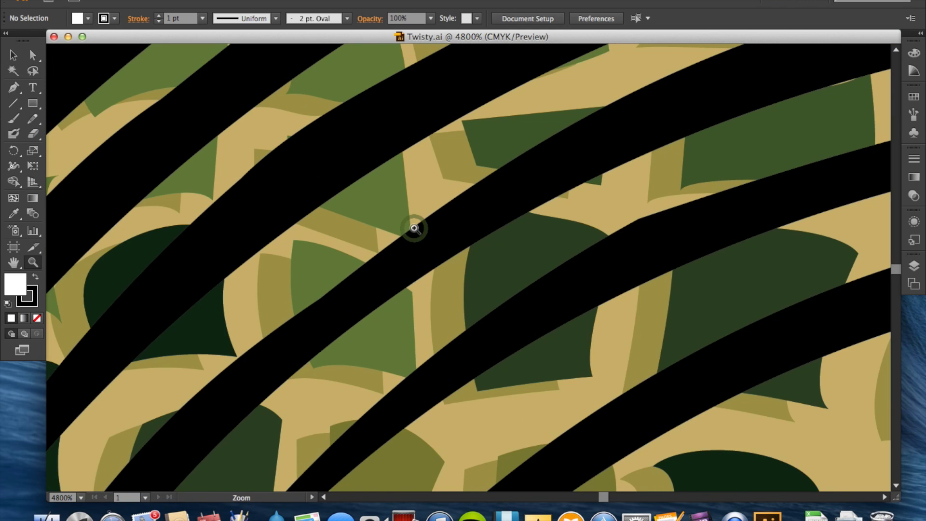
pyautogui.click(414, 228)
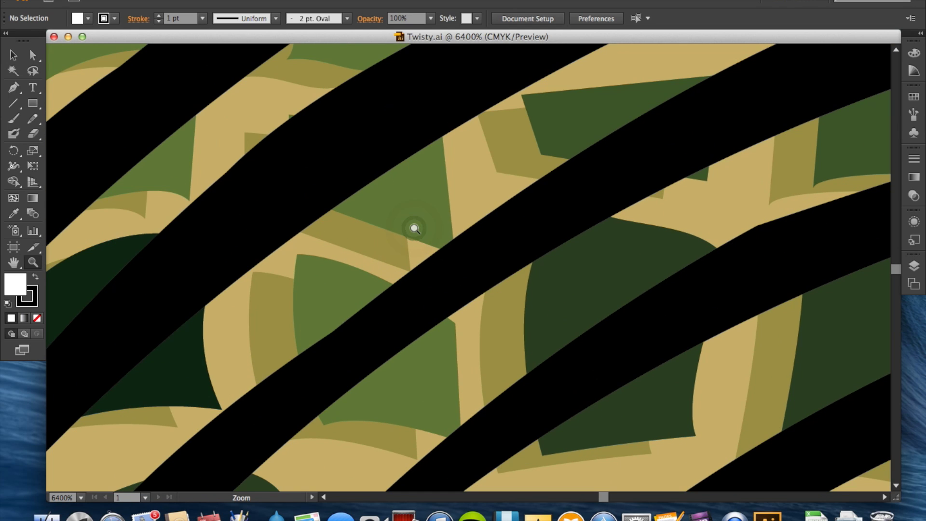
pyautogui.click(415, 228)
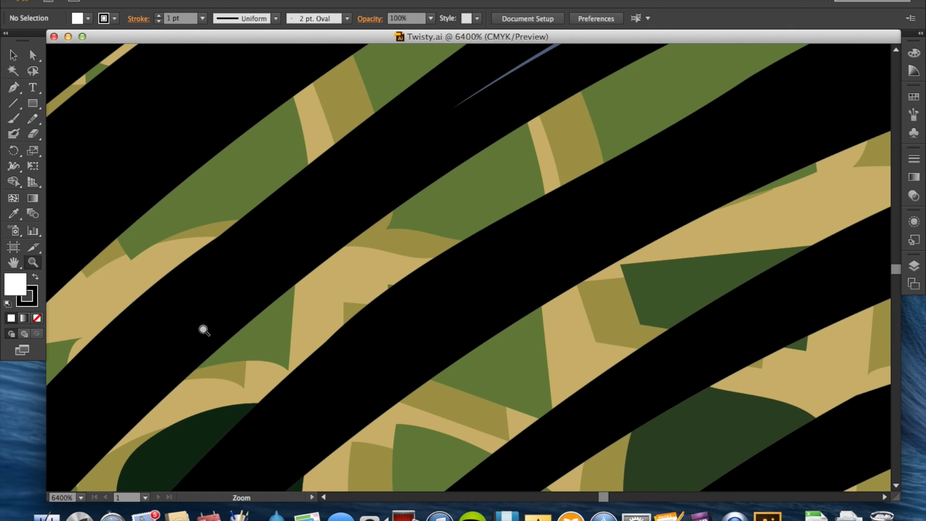
pyautogui.click(204, 330)
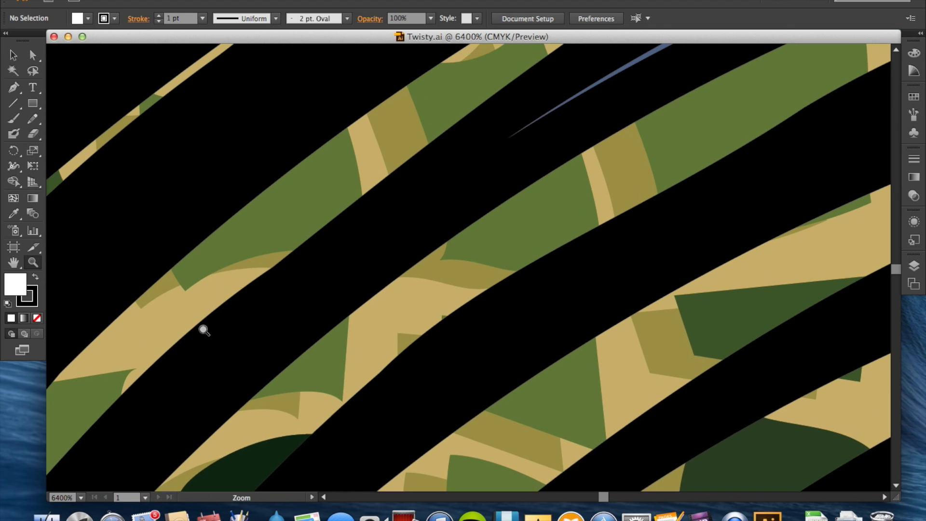
pyautogui.click(204, 330)
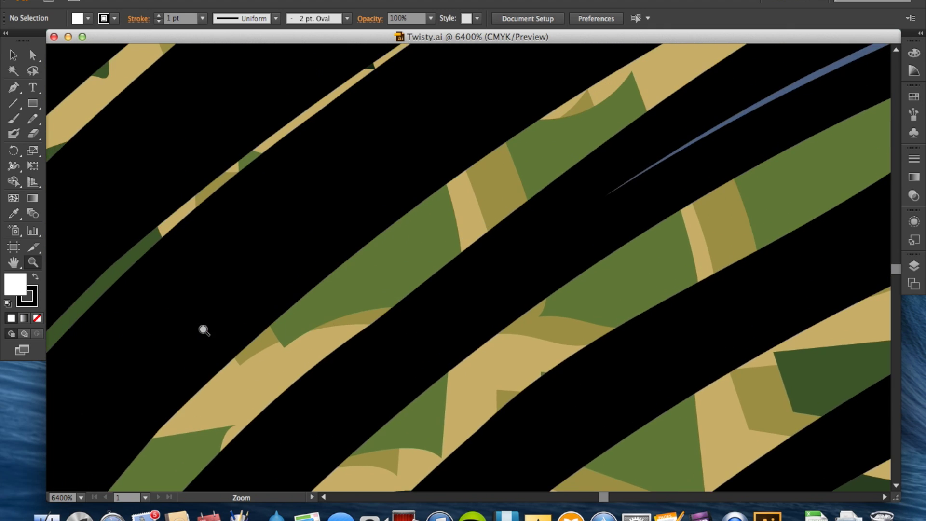
pyautogui.click(204, 330)
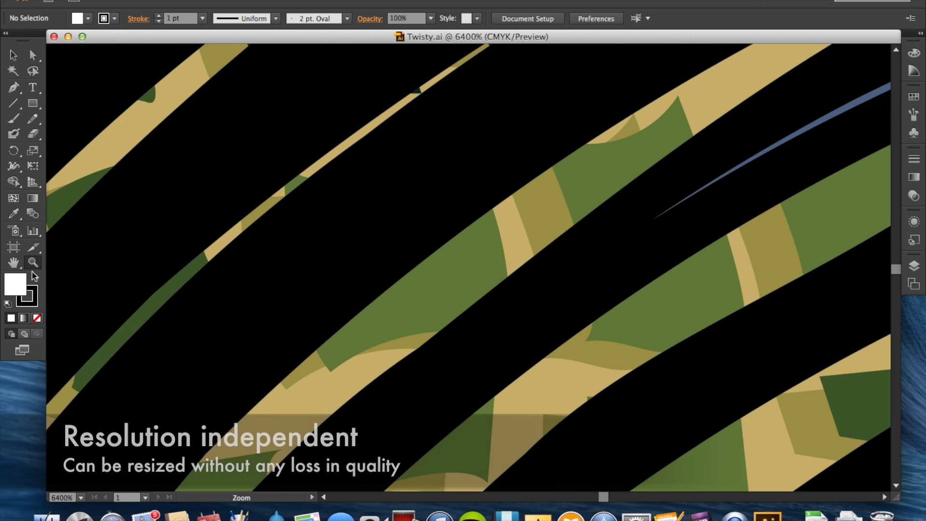
pyautogui.doubleClick(14, 262)
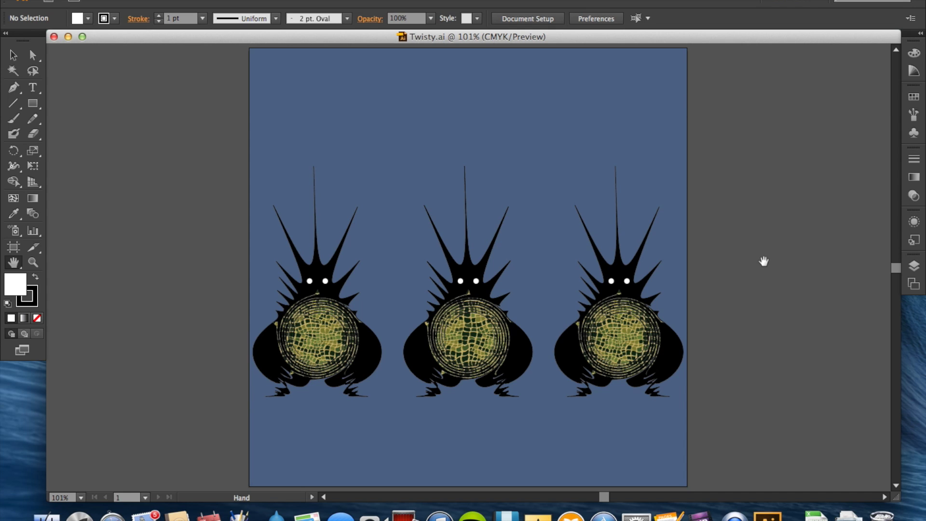
# Step: Create a new document with default settings and draw a landscape rectangle in the upper middle of the page, leaving it deselected
pyautogui.press('super+n')
pyautogui.press('Return')
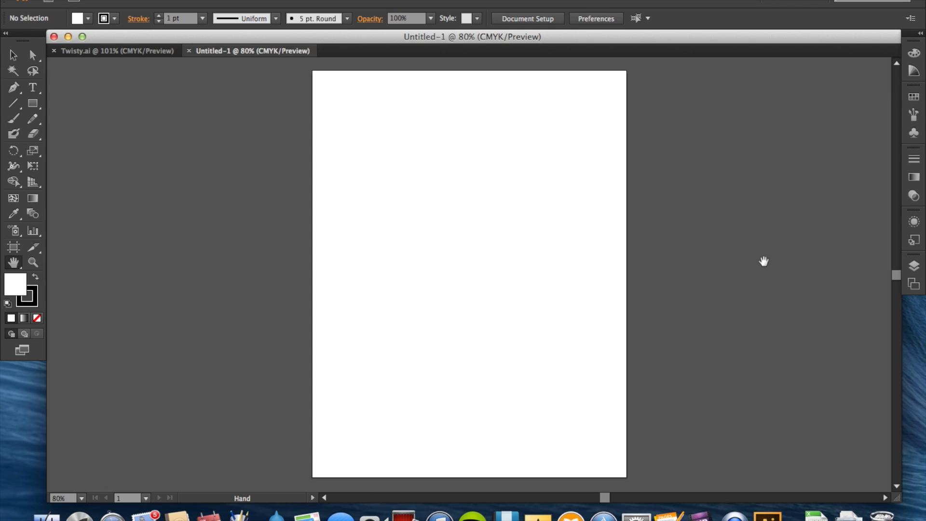
pyautogui.click(32, 103)
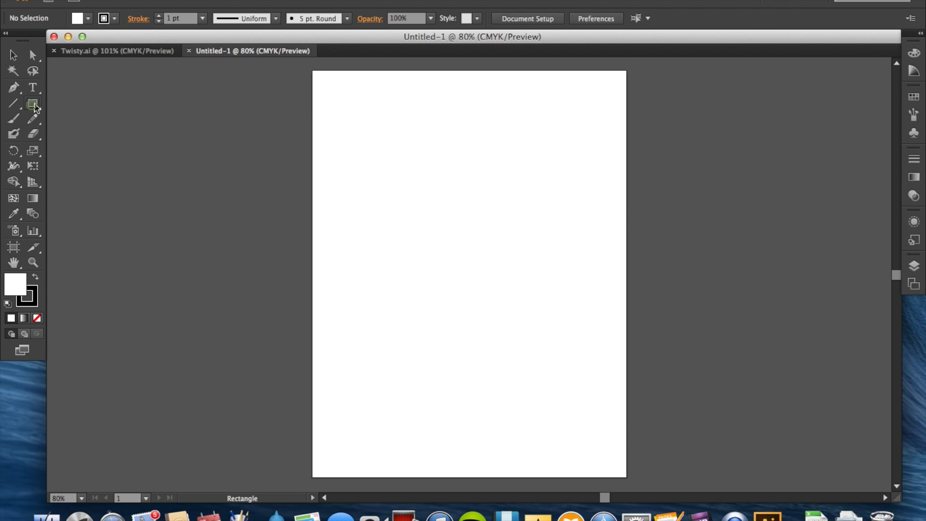
pyautogui.moveTo(395, 179); pyautogui.dragTo(534, 280)
pyautogui.click(637, 232)
pyautogui.write('v')
pyautogui.click(433, 288)
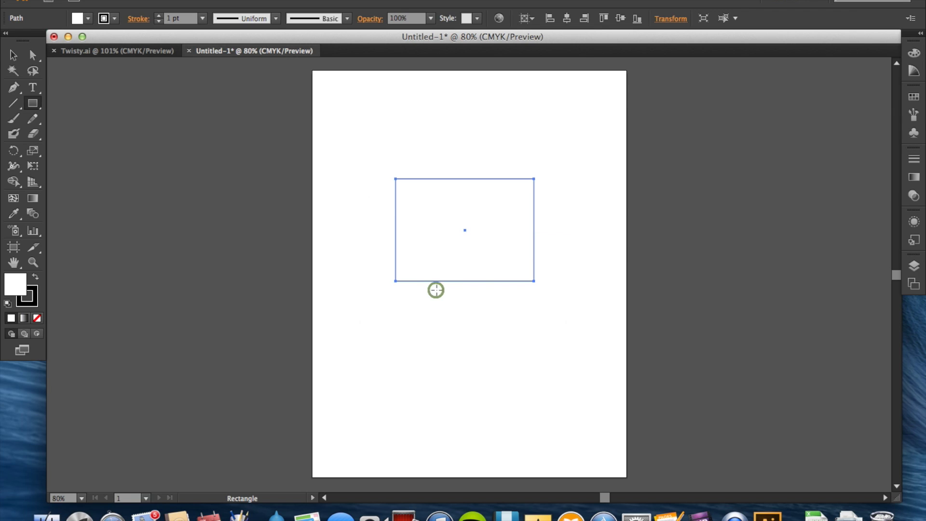
pyautogui.press('v')
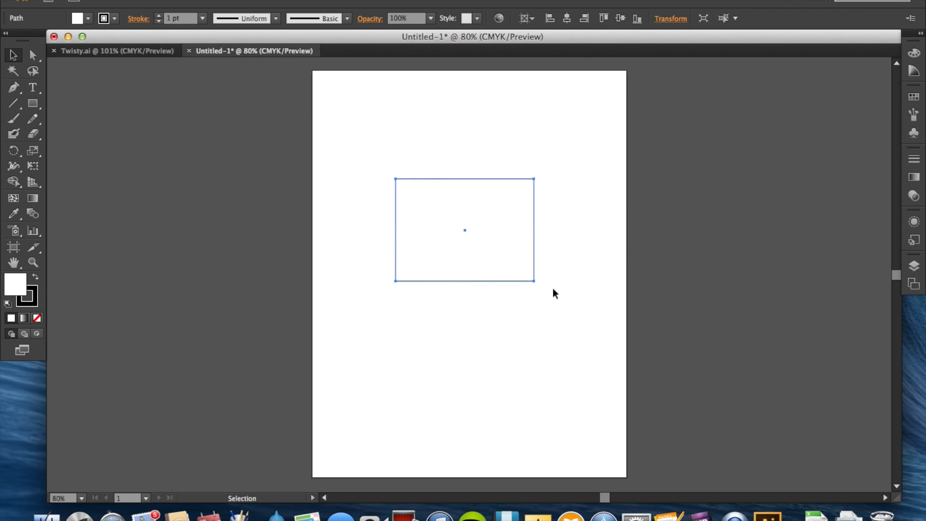
pyautogui.click(562, 261)
# Step: Inspect the rectangle at 260% magnification and compare it with the creature artwork in Twisty.ai
pyautogui.press('z')
pyautogui.moveTo(369, 163); pyautogui.dragTo(560, 297)
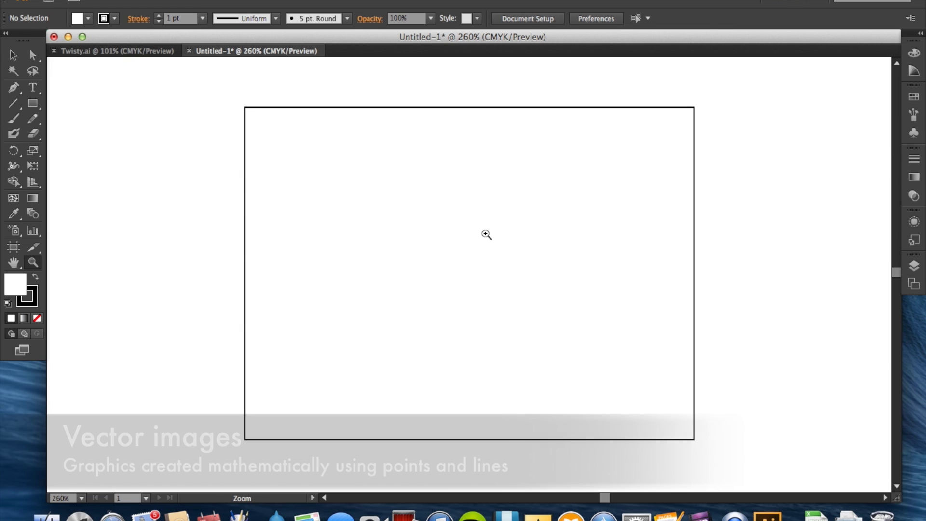
pyautogui.press('v')
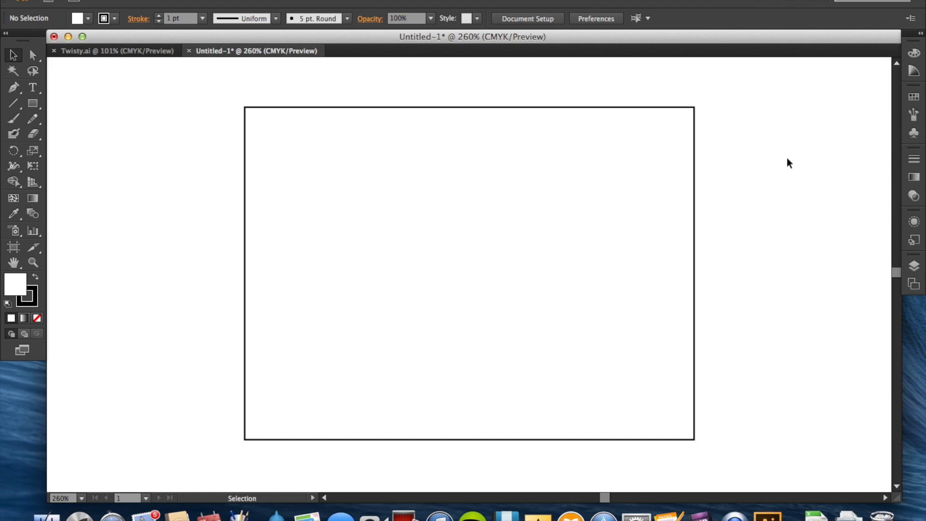
pyautogui.click(94, 51)
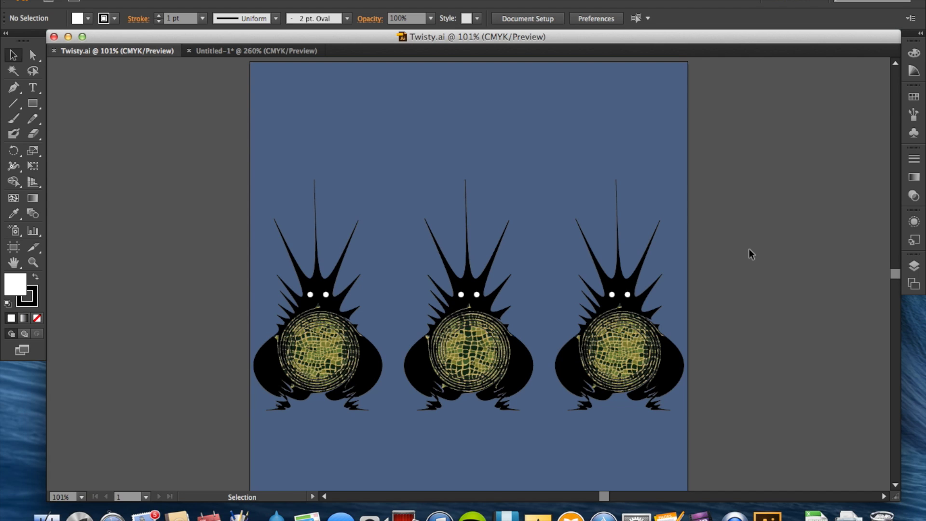
pyautogui.click(219, 51)
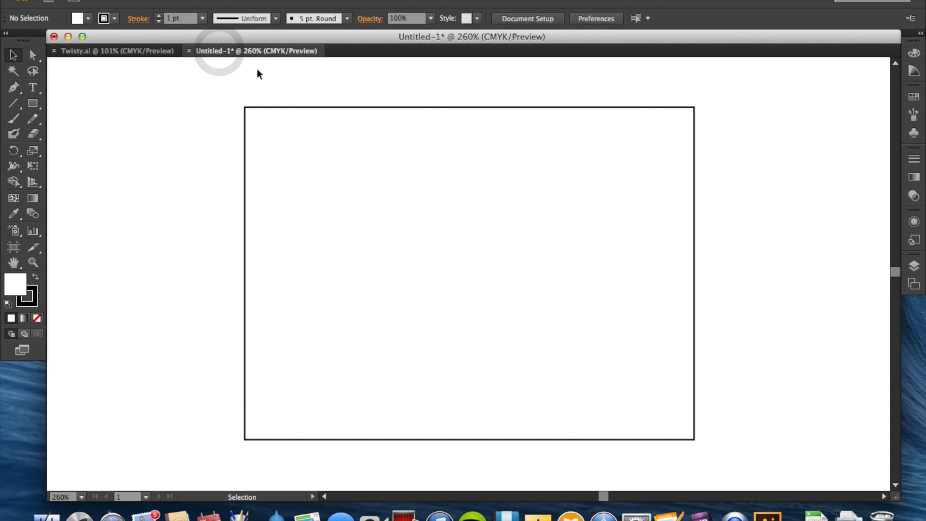
# Step: Examine the rectangle's upper-left corner point and follow the top edge to the upper-right corner at high magnification
pyautogui.press('z')
pyautogui.moveTo(215, 74); pyautogui.dragTo(320, 160)
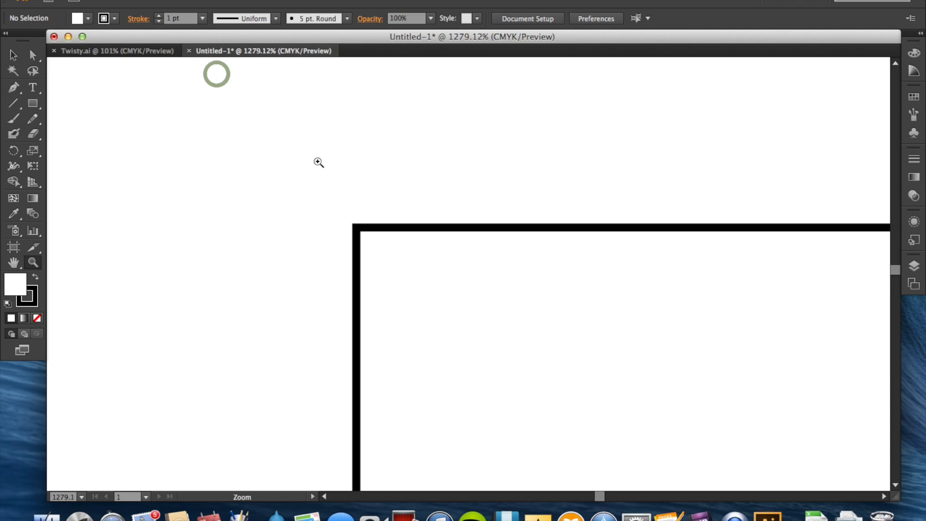
pyautogui.press('v')
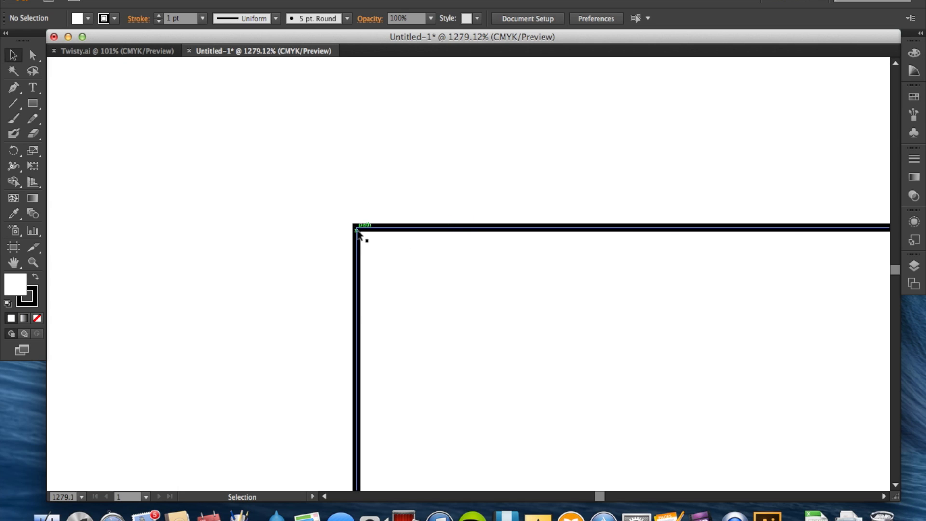
pyautogui.hscroll(10, 479, 225)
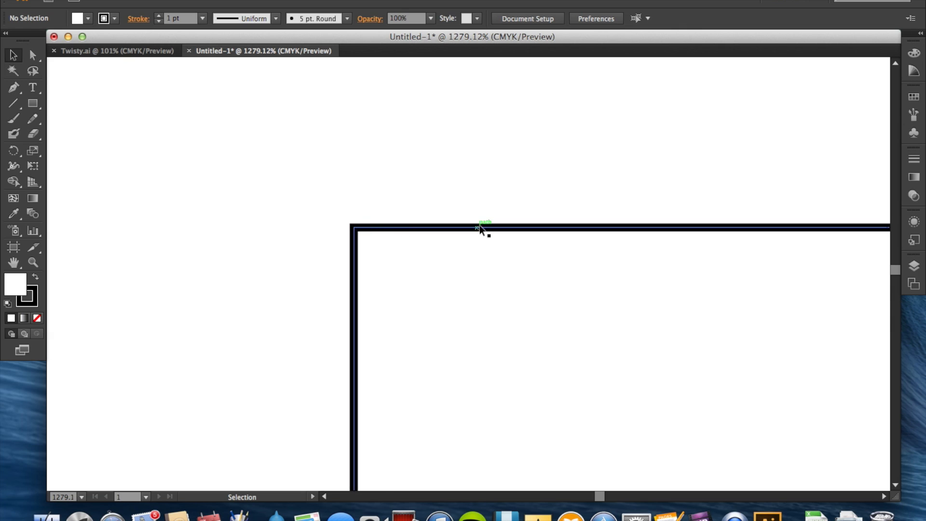
pyautogui.hscroll(10, 479, 225)
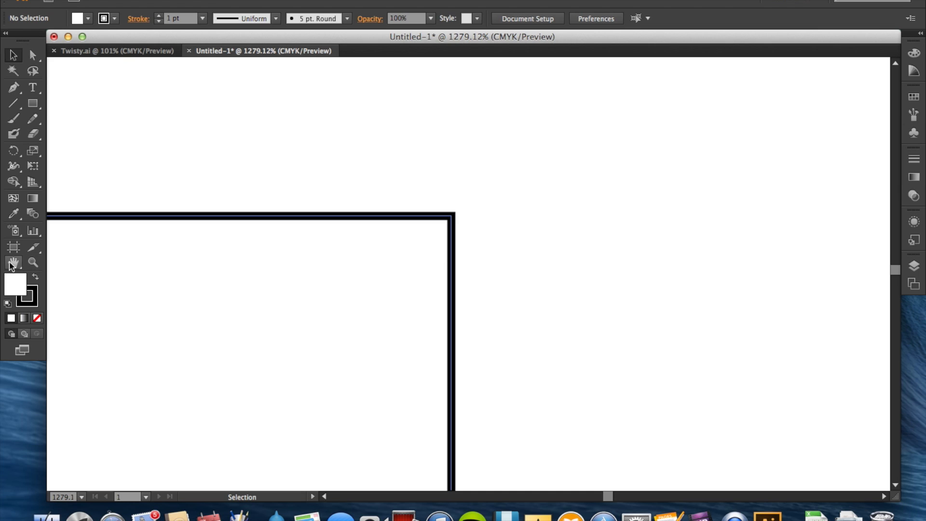
# Step: Fill the rectangle with the dark red swatch and deselect it
pyautogui.doubleClick(13, 263)
pyautogui.press('z')
pyautogui.moveTo(367, 156); pyautogui.dragTo(585, 308)
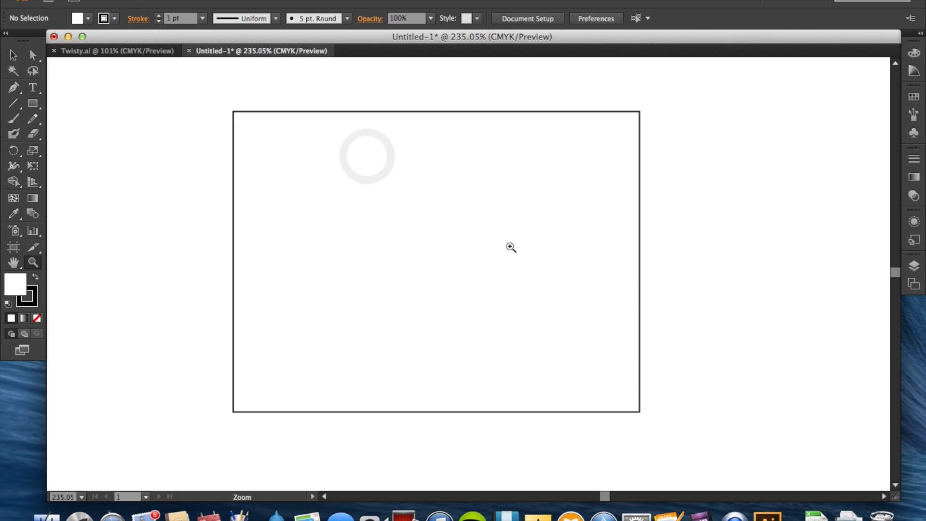
pyautogui.press('v')
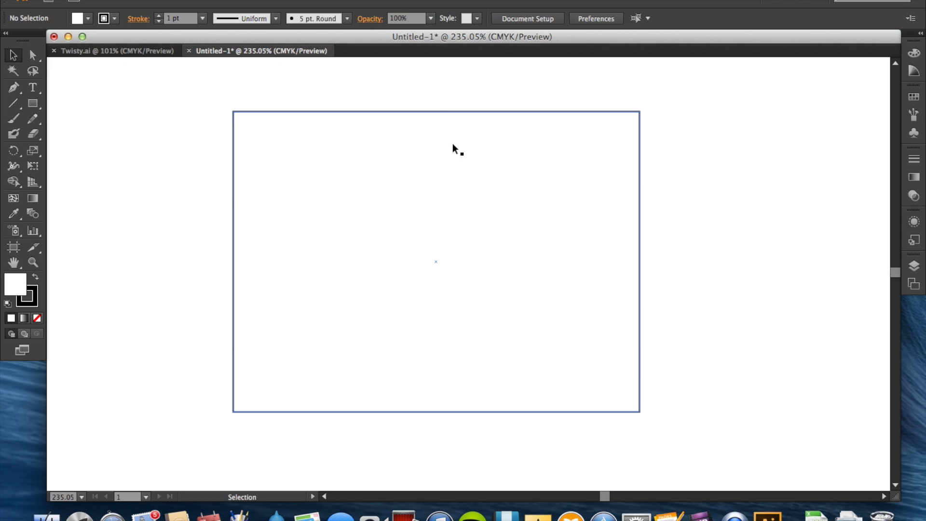
pyautogui.click(427, 111)
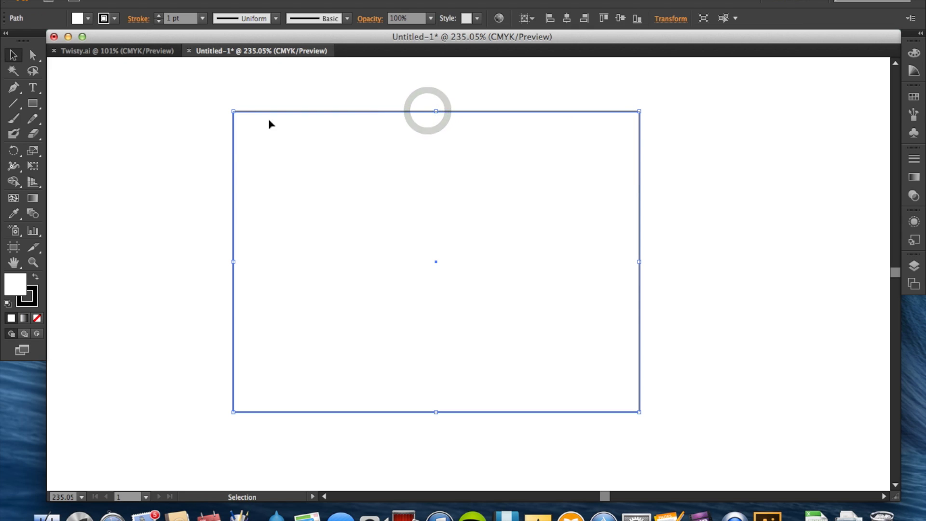
pyautogui.click(89, 21)
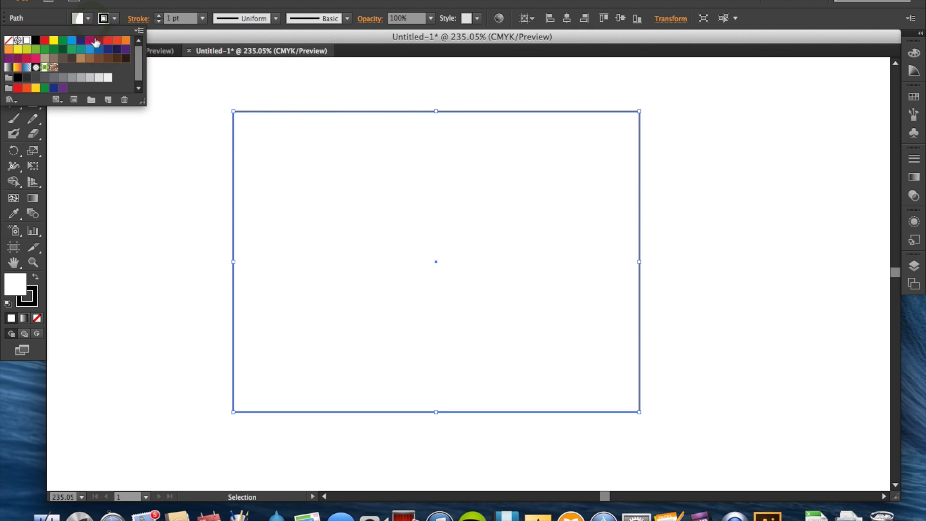
pyautogui.click(98, 40)
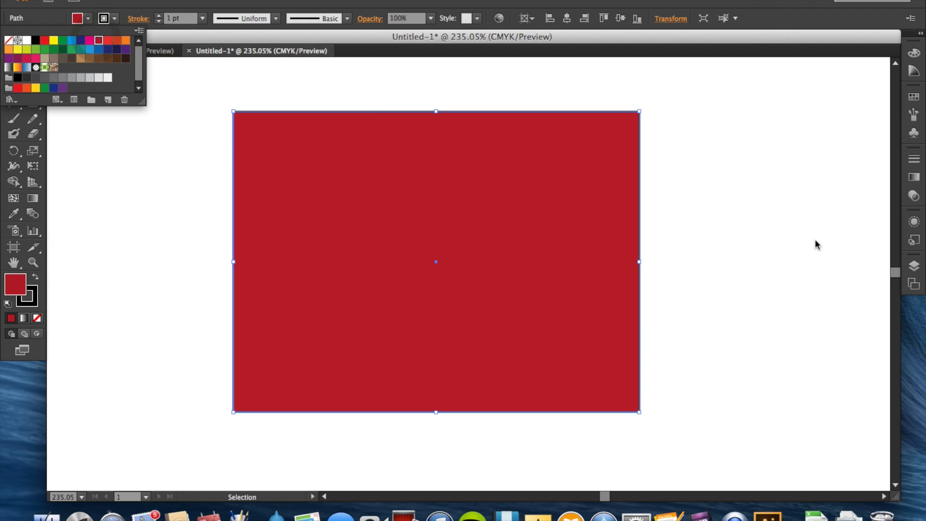
pyautogui.click(163, 245)
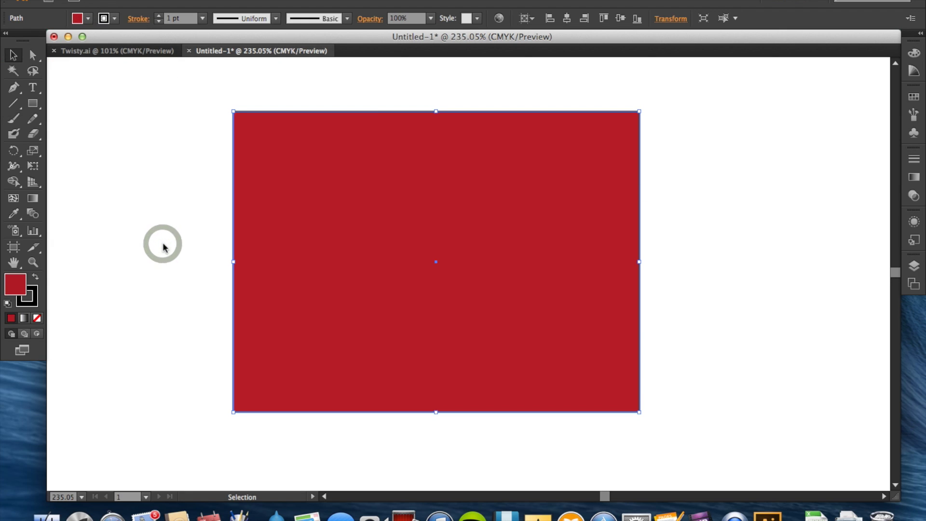
pyautogui.click(163, 246)
# Step: Return to Twisty.ai and select the middle creature group to examine its anchor points and paths up close
pyautogui.click(92, 51)
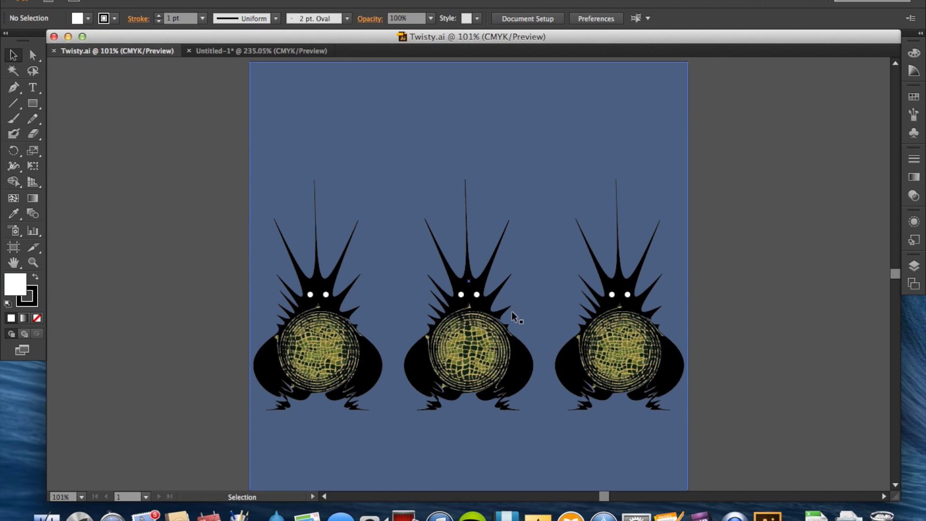
pyautogui.press('z')
pyautogui.moveTo(386, 264); pyautogui.dragTo(546, 375)
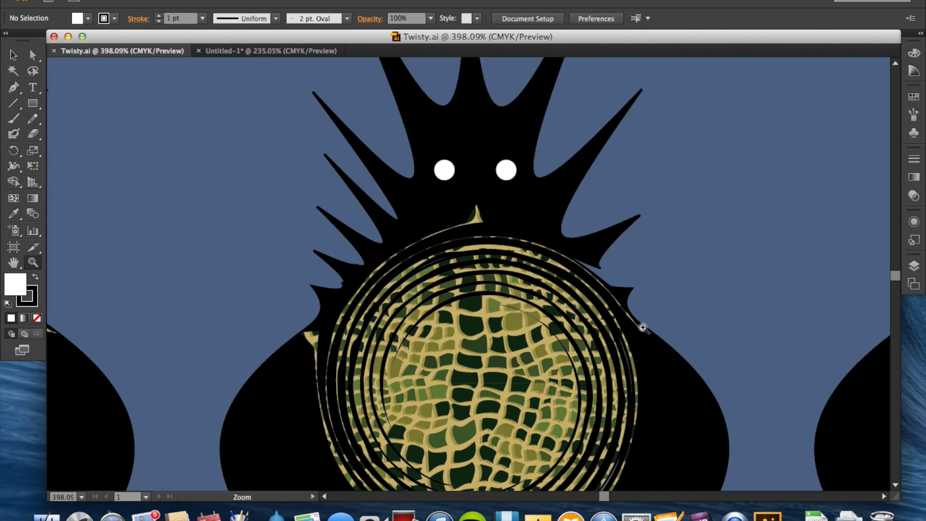
pyautogui.press('v')
pyautogui.click(673, 353)
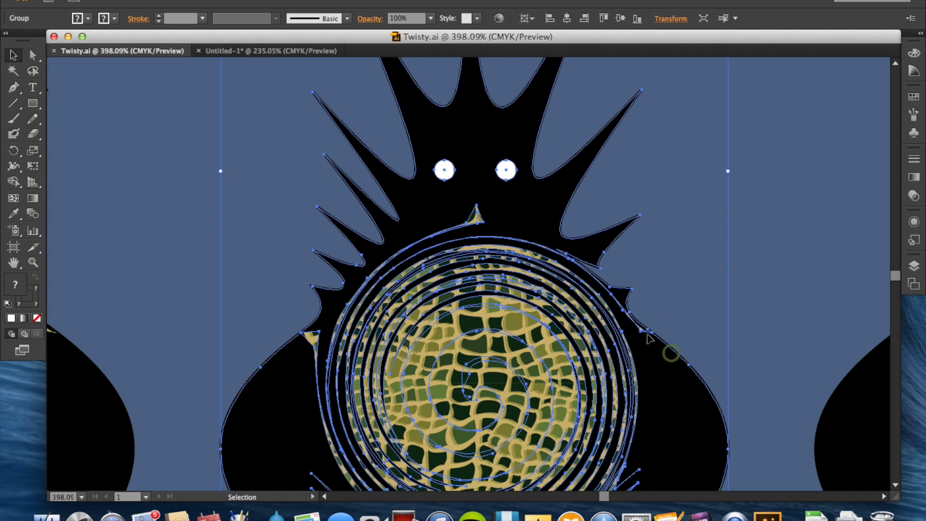